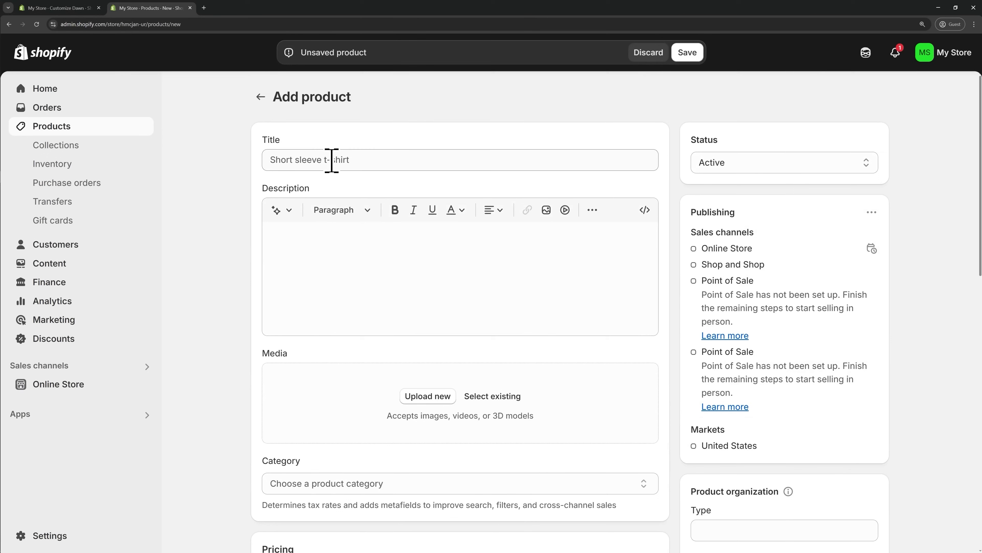
# Title the product "Maxwell Graphic Tee" and enter its formatted description, starting with "Clean, modern, and made to move with you."
pyautogui.click(330, 160)
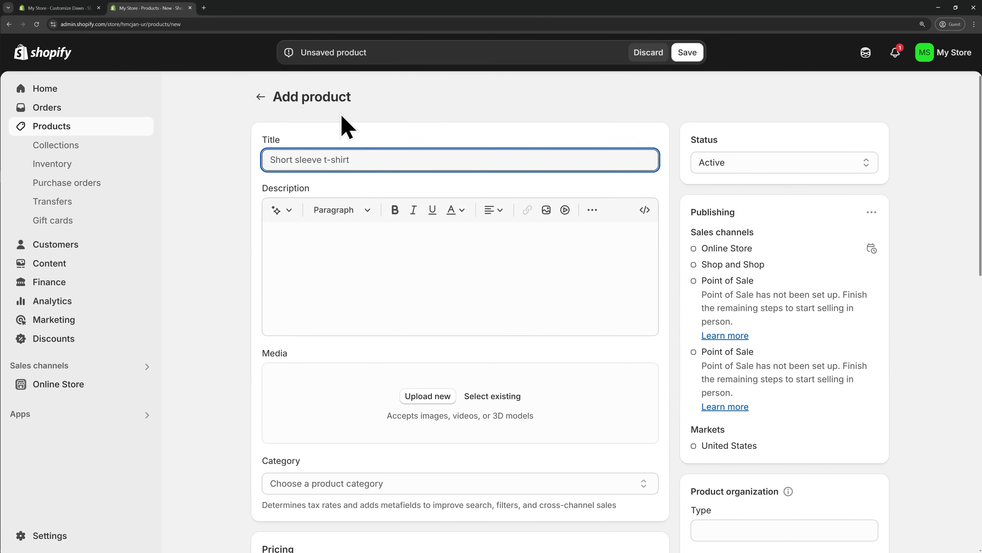
pyautogui.write('Maxwell Graphic Tee')
pyautogui.moveTo(318, 190); pyautogui.dragTo(261, 193)
pyautogui.click(339, 189)
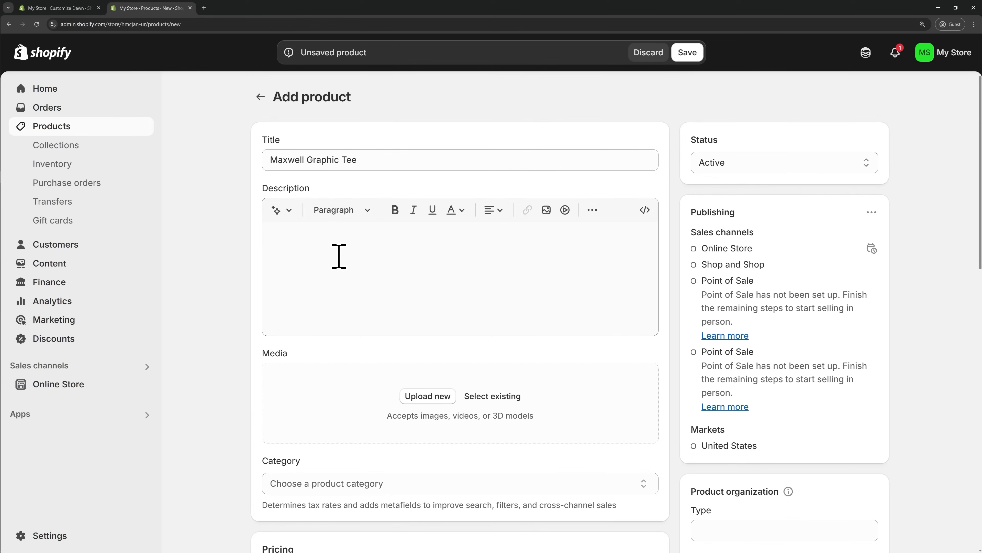
pyautogui.click(294, 232)
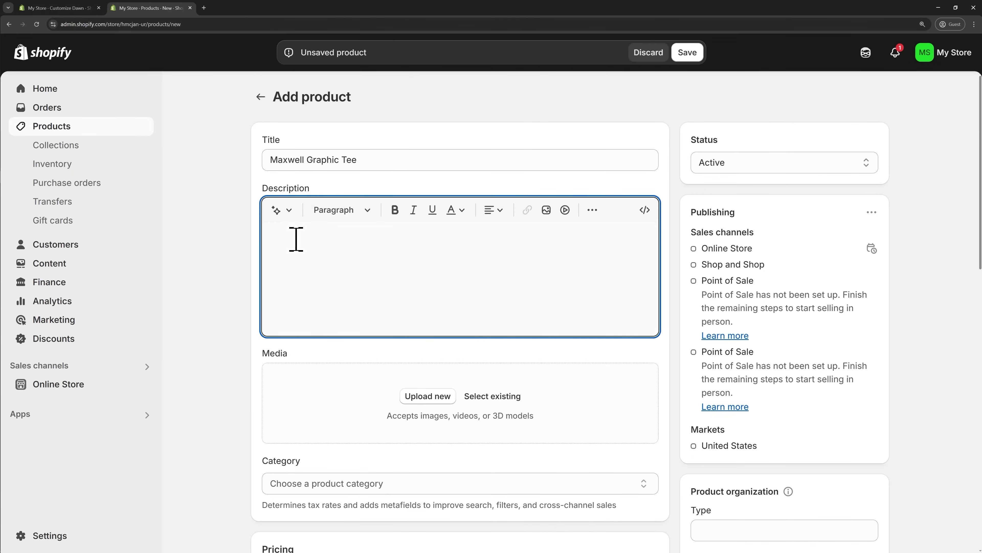
pyautogui.write("Clean, modern, and made to move with you. This black graphic tee features the Maxwell name in a sleek, minimalist design. Crafted from a soft cotton-blend fabric, it offers all-day comfort with a relaxed fit that pairs effortlessly with anything in your wardrobe. Soft cotton-poly blend that feels great. Minimal front graphic keeps the look timeless. Relaxed, unisex fit made for easy everyday wear. A staple piece for those who value simplicity and style—designed to elevate everyday outfits without trying too hard. Whether you're dressing it up or keeping it casual, the Maxwell Tee delivers effortless versatility with a modern edge.")
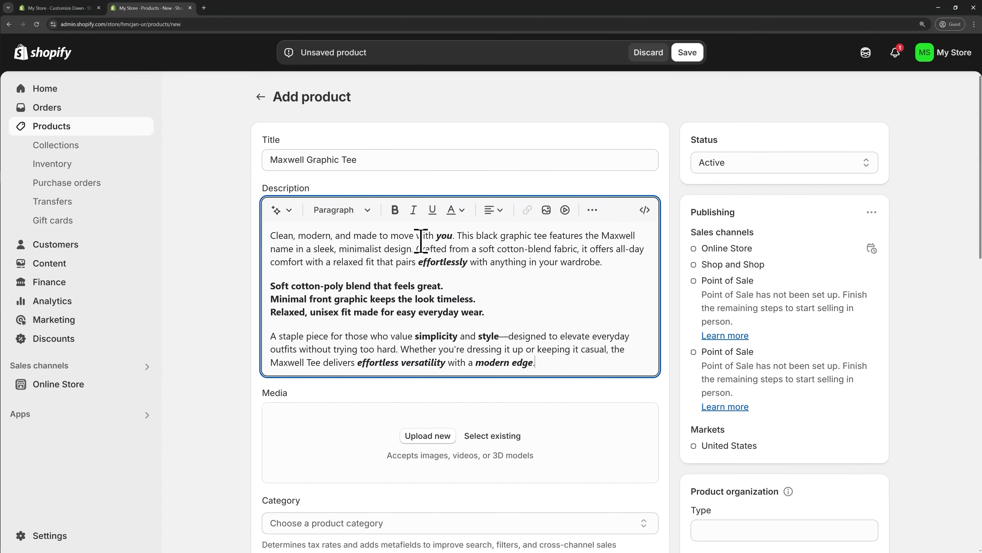
pyautogui.click(453, 239)
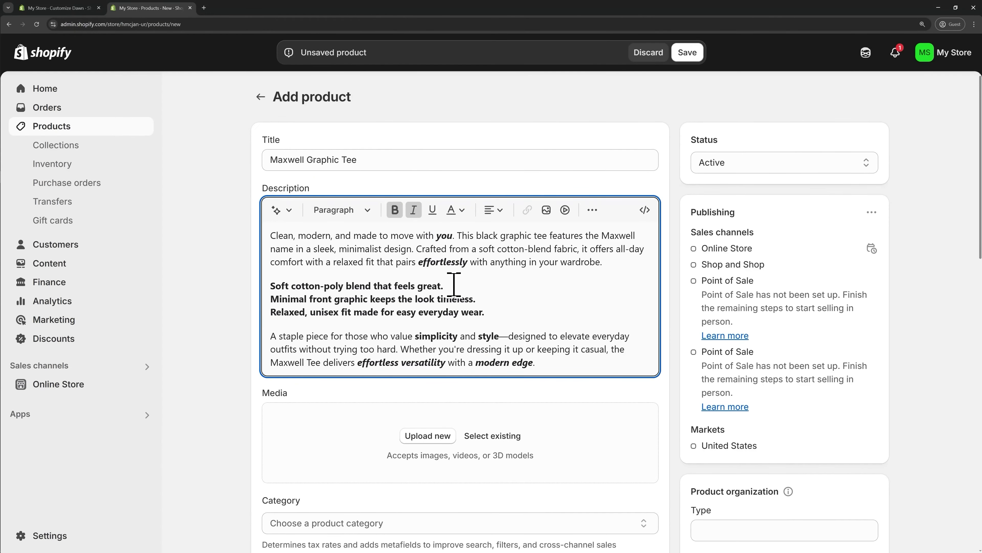
pyautogui.moveTo(445, 286); pyautogui.dragTo(270, 286)
pyautogui.click(506, 310)
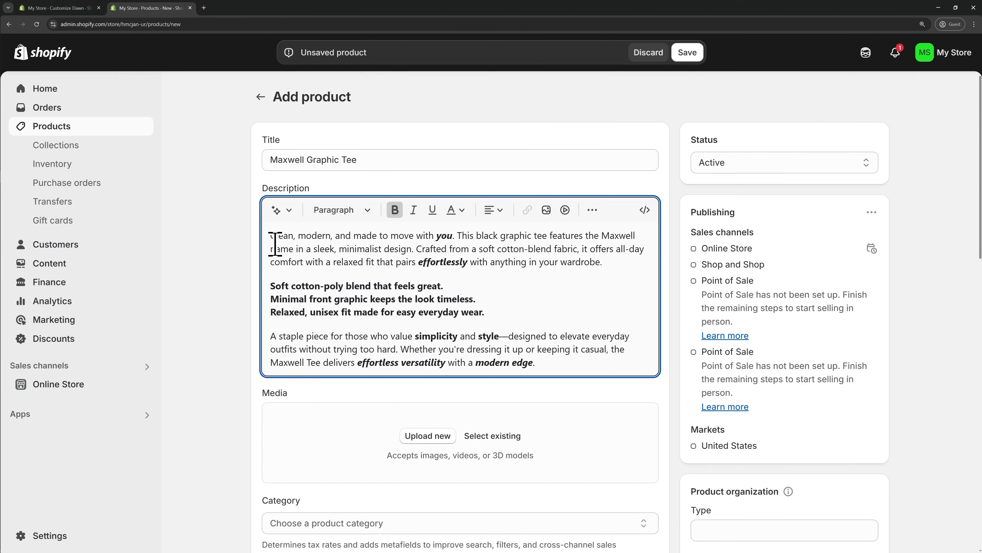
pyautogui.moveTo(271, 236); pyautogui.dragTo(415, 235)
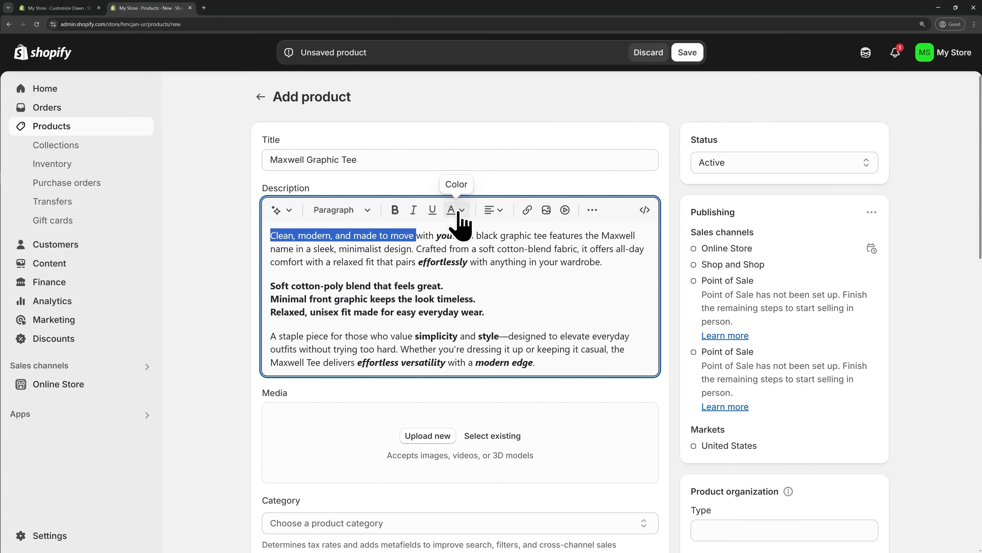
pyautogui.click(267, 235)
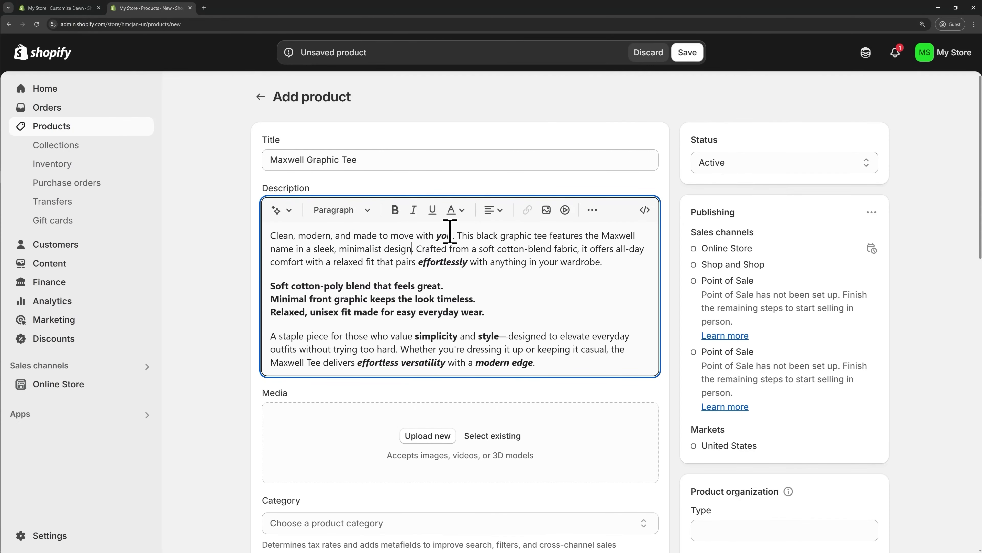
pyautogui.click(615, 260)
pyautogui.click(260, 256)
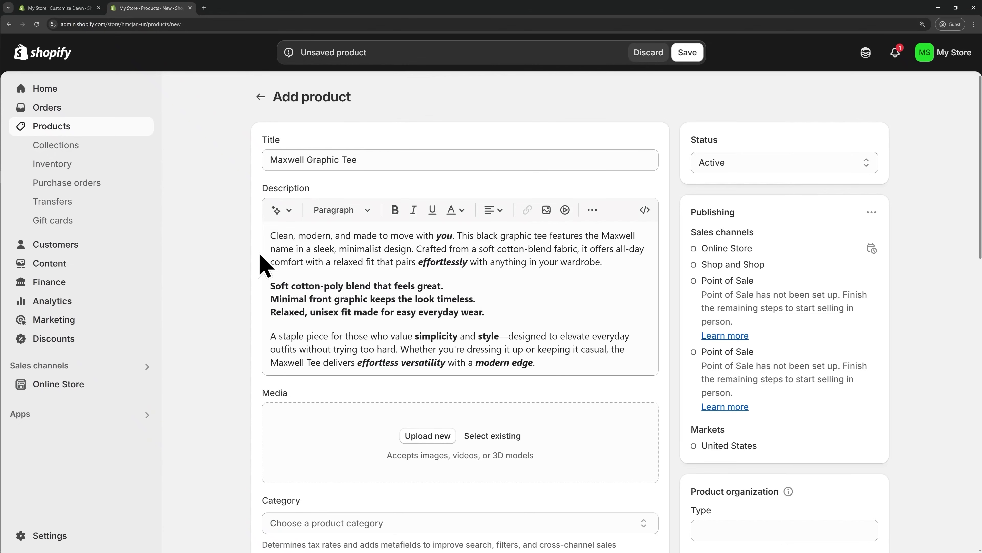
# Add the six black Maxwell T-shirt images to the product's media
pyautogui.scroll(-2, 279, 329)
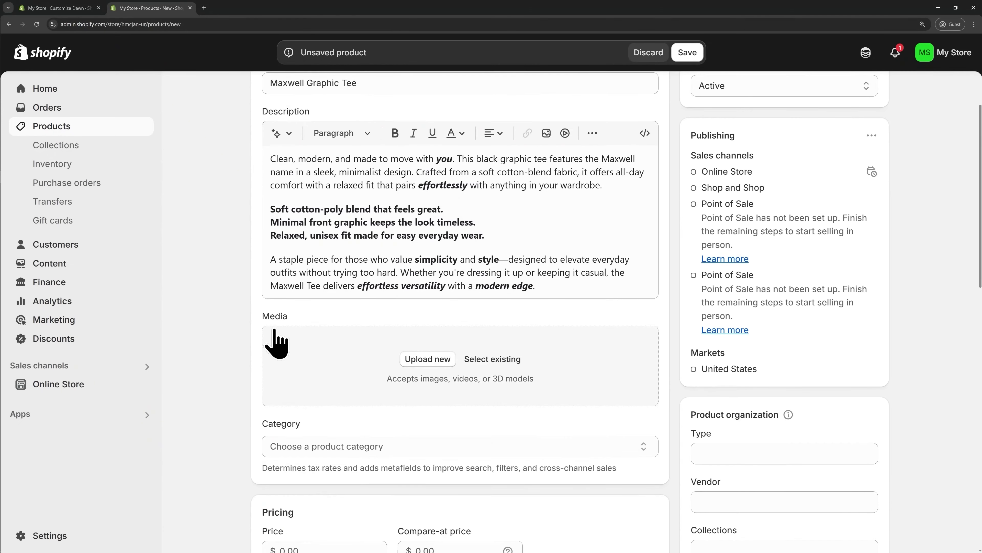
pyautogui.scroll(-1, 310, 336)
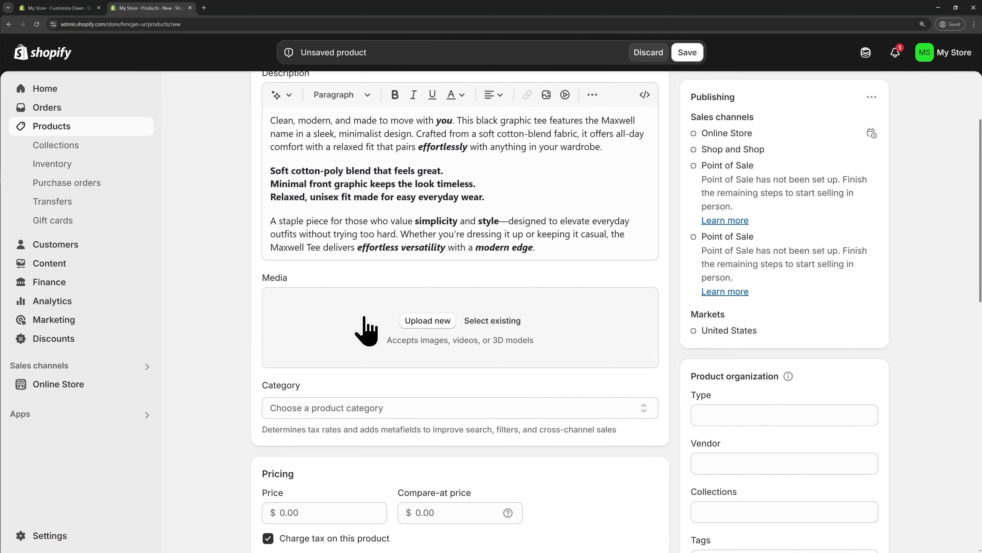
pyautogui.moveTo(27, 126); pyautogui.dragTo(462, 334)
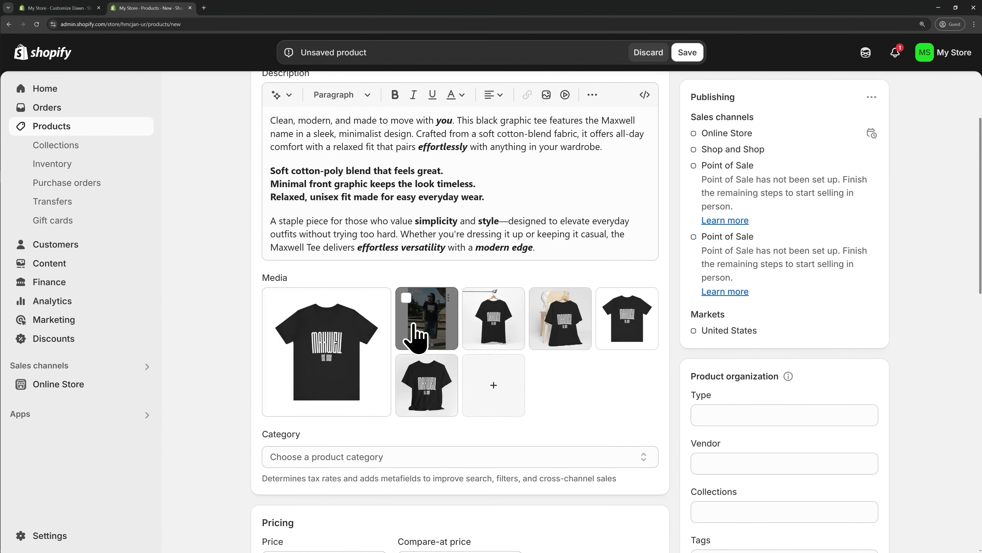
# Move the photo of the model to the main media position and return the flat black tee image to it
pyautogui.moveTo(414, 325); pyautogui.dragTo(307, 363)
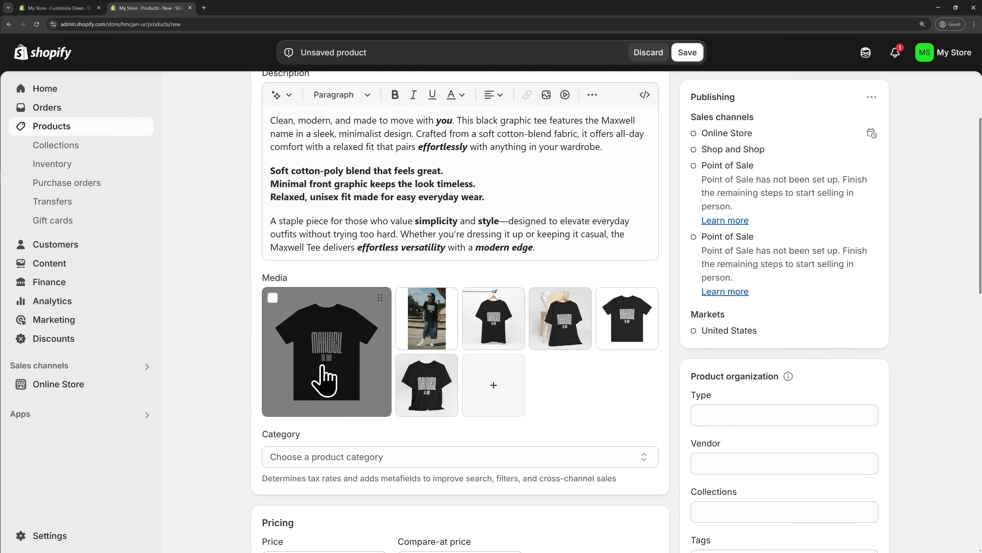
pyautogui.moveTo(434, 333); pyautogui.dragTo(414, 433)
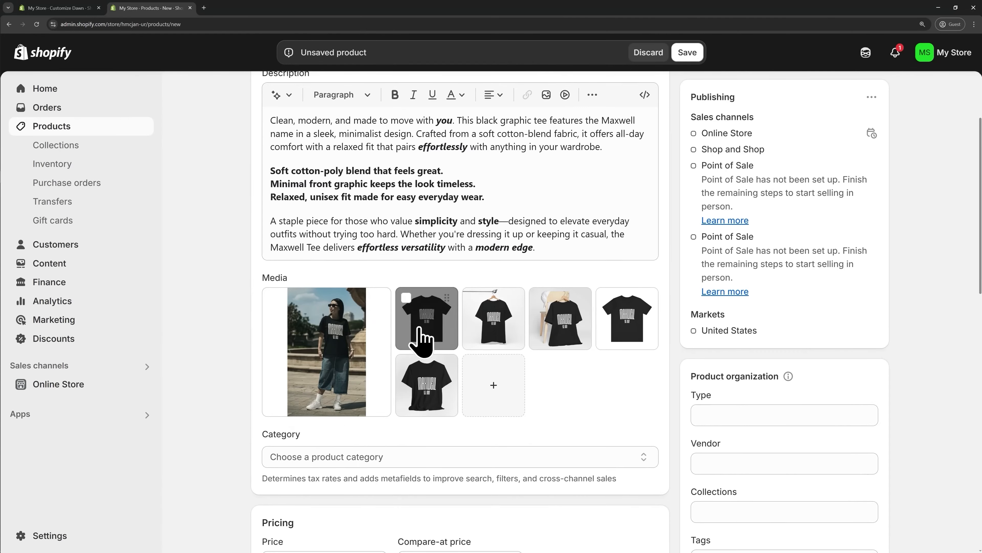
pyautogui.moveTo(416, 329); pyautogui.dragTo(329, 340)
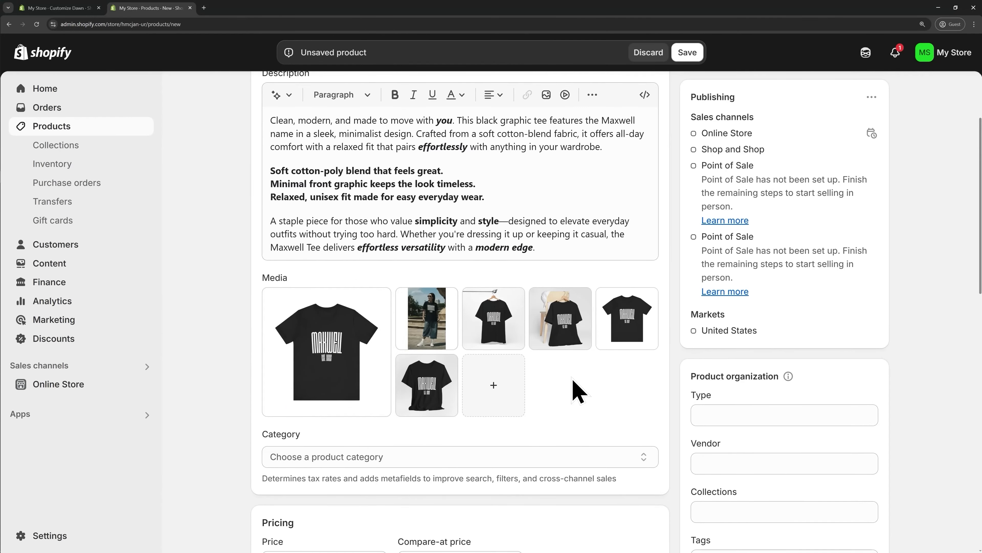
# Set the product's price to $19.99 and its compare-at price to $25.00
pyautogui.scroll(-5, 568, 383)
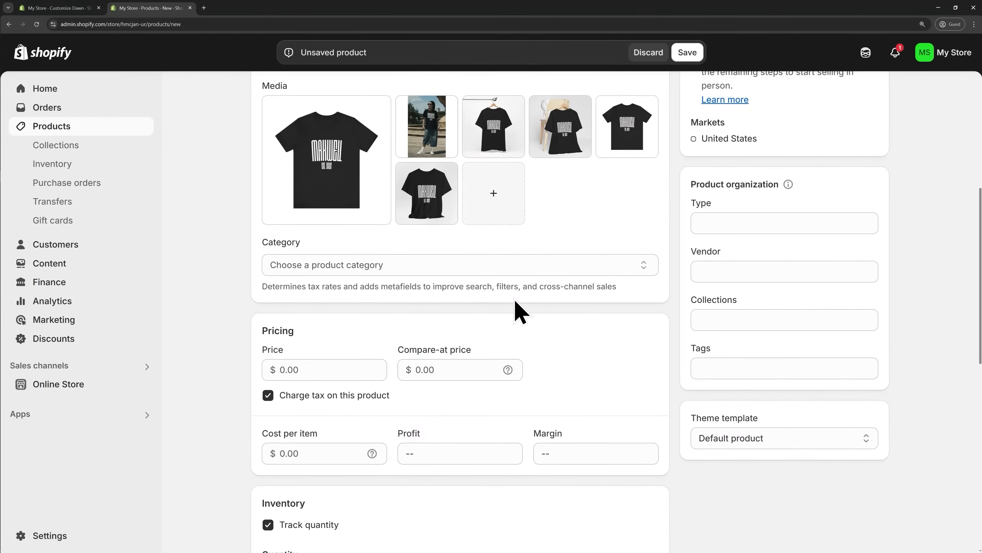
pyautogui.scroll(-1, 530, 307)
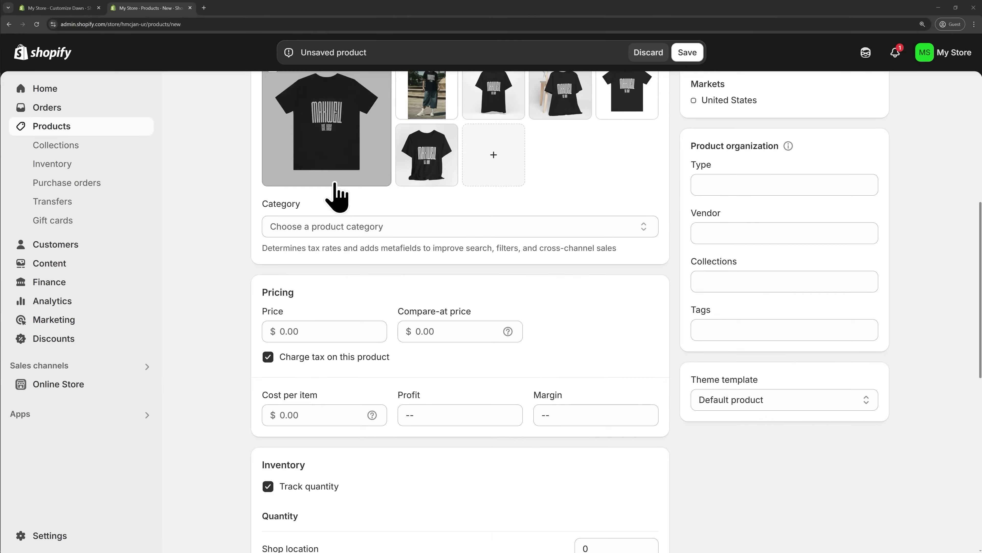
pyautogui.scroll(2, 336, 197)
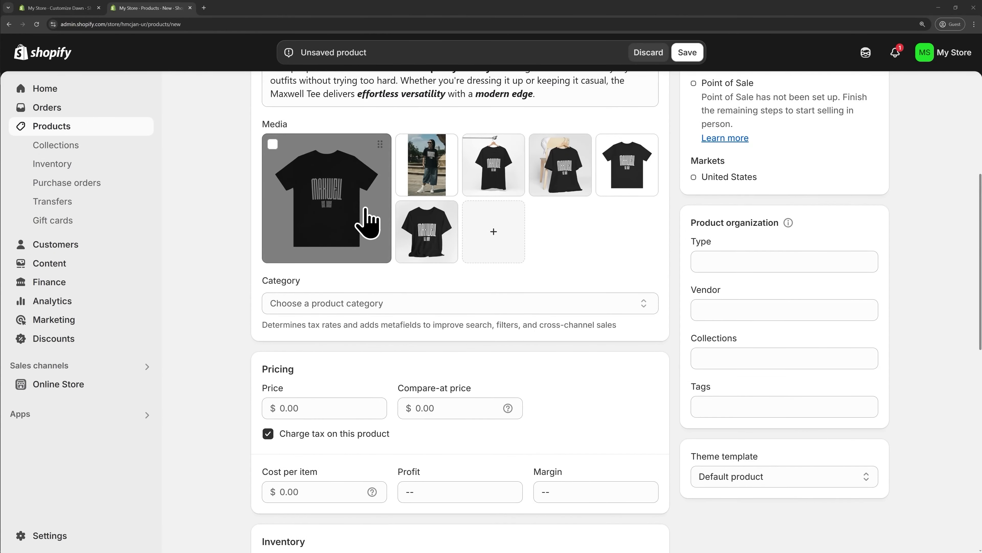
pyautogui.scroll(-1, 346, 232)
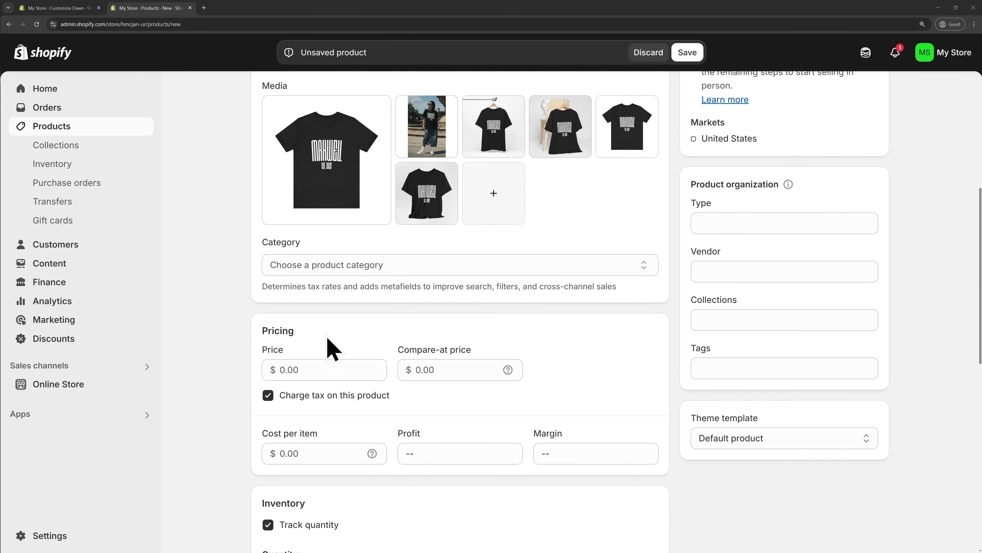
pyautogui.click(307, 368)
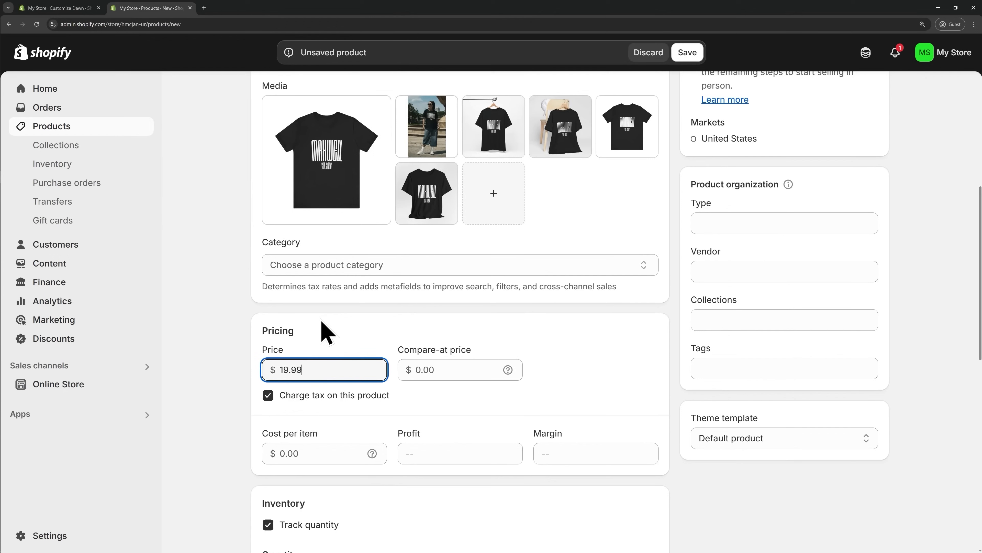
pyautogui.click(449, 370)
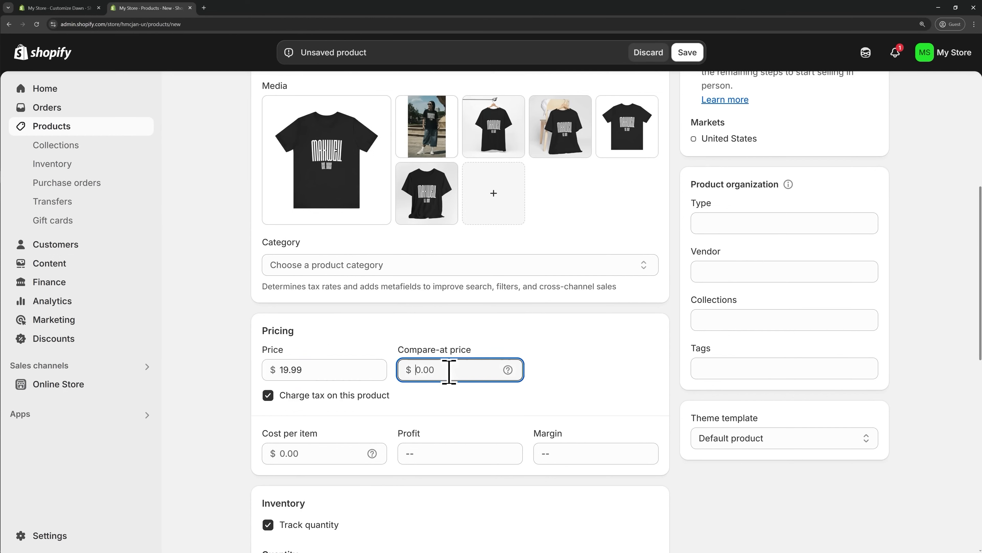
pyautogui.click(500, 330)
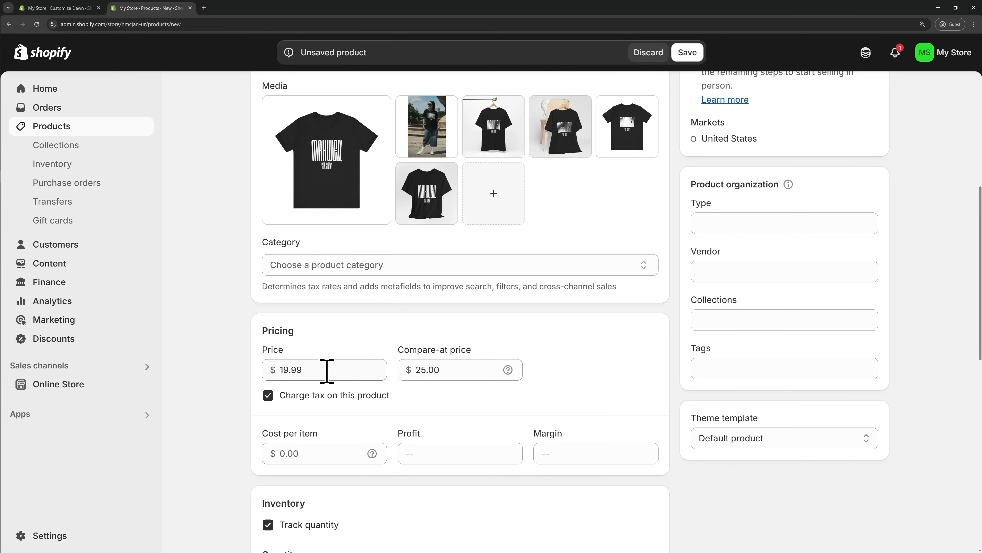
pyautogui.doubleClick(465, 369)
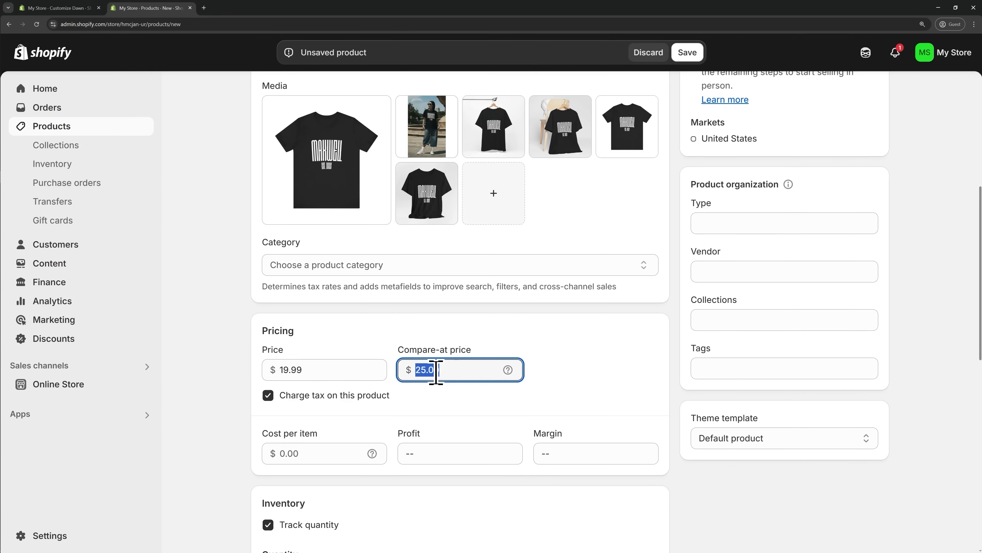
pyautogui.doubleClick(311, 369)
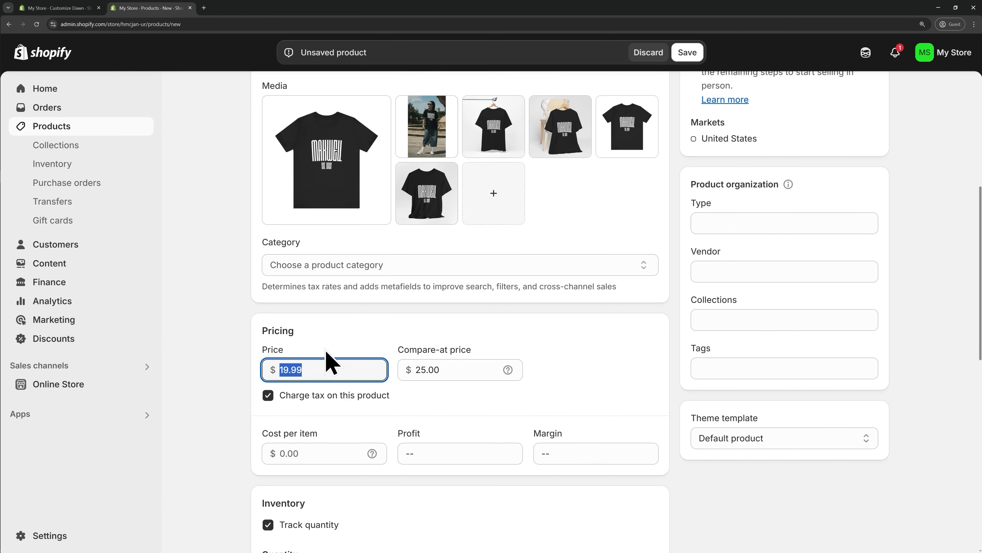
# Set the product's cost per item to $10.00
pyautogui.scroll(-3, 325, 341)
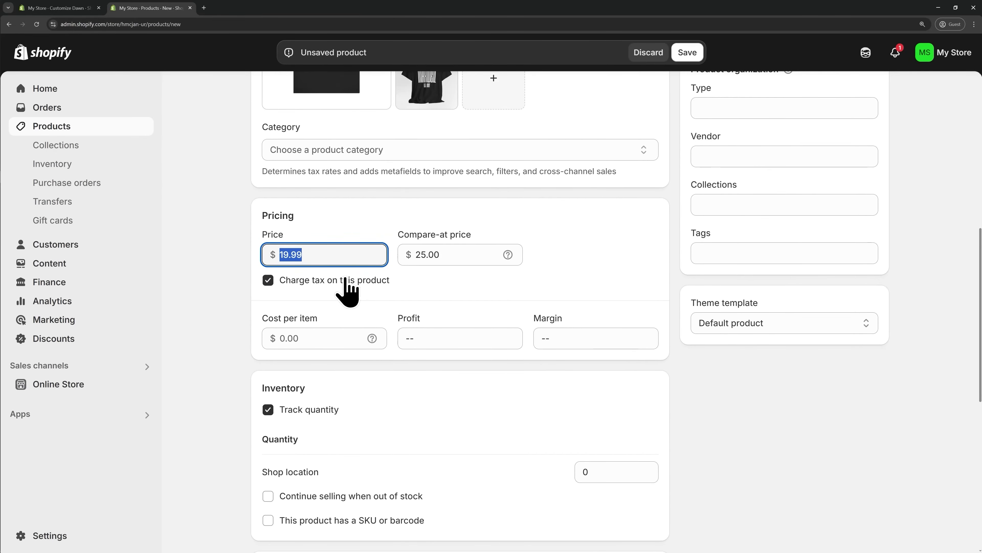
pyautogui.click(314, 340)
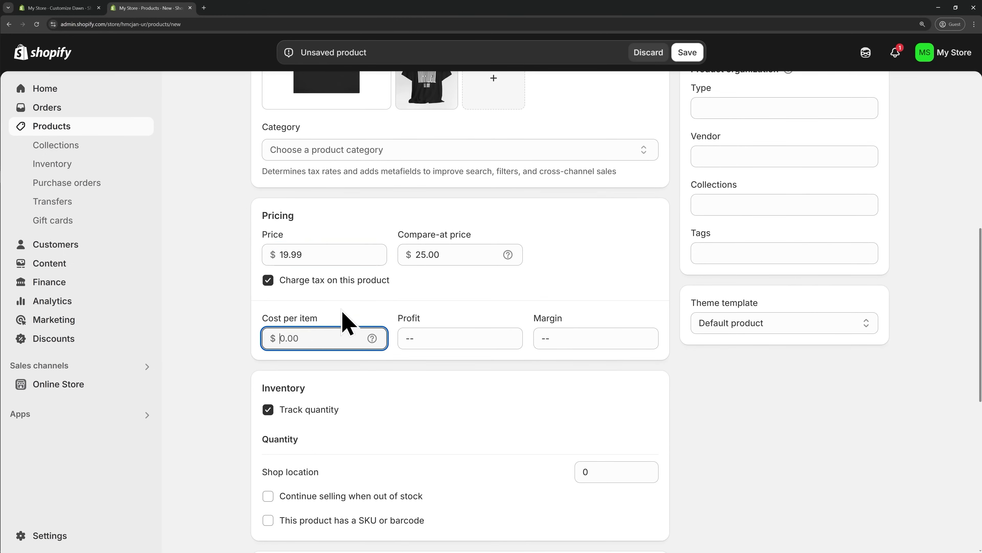
pyautogui.write('10')
pyautogui.click(569, 334)
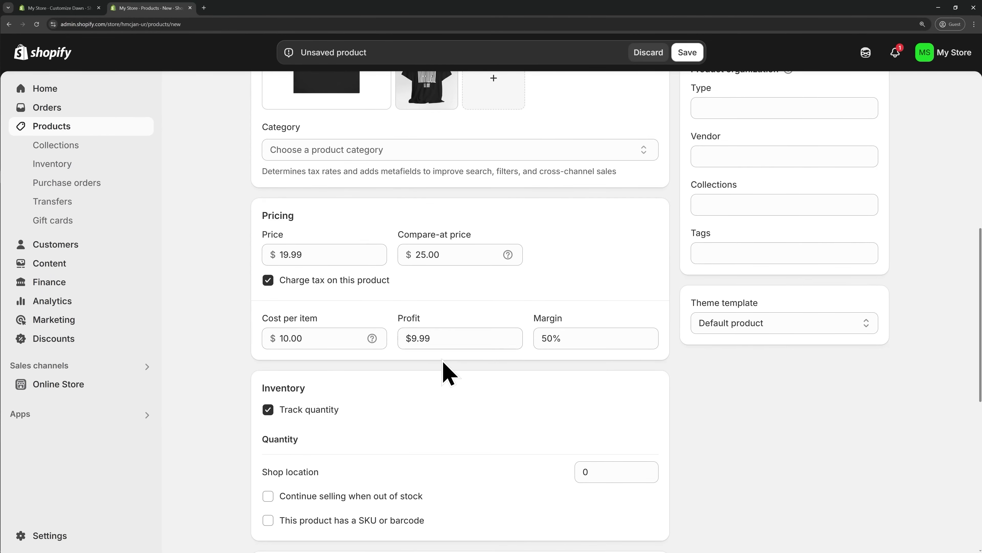
# Set the inventory quantity at the shop location to 100
pyautogui.scroll(-4, 441, 360)
pyautogui.scroll(-1, 433, 283)
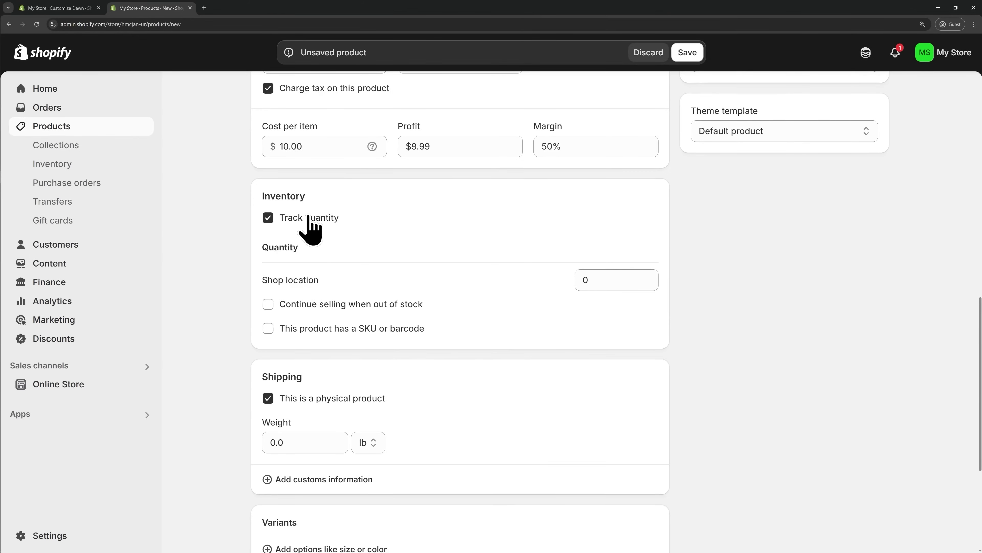
pyautogui.click(623, 283)
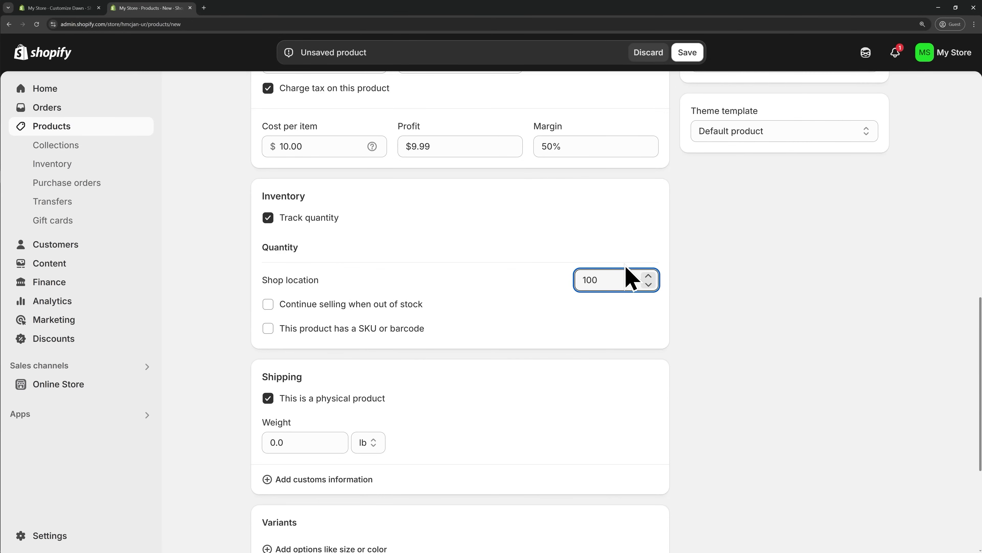
pyautogui.click(648, 284)
# Check which units are available for the product's shipping weight
pyautogui.scroll(-4, 456, 358)
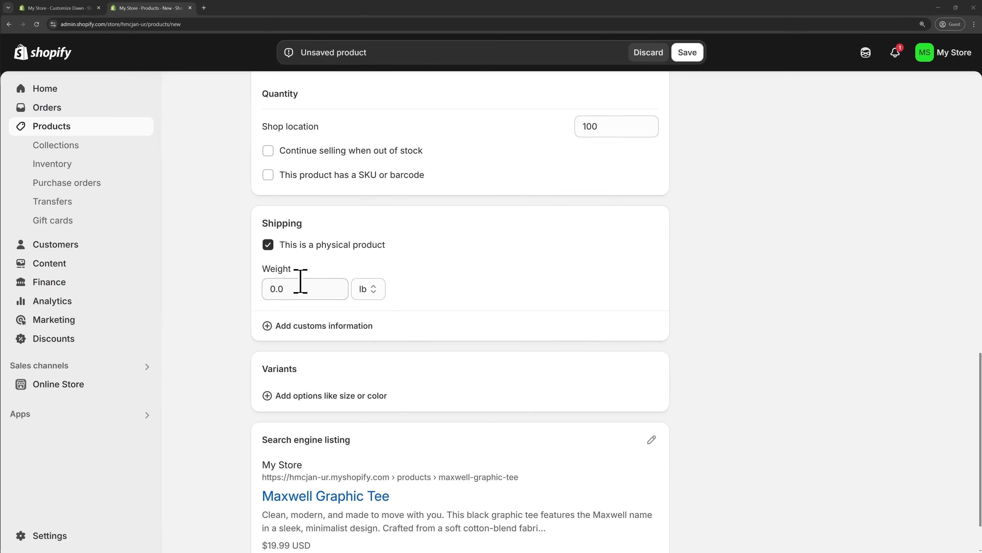
pyautogui.click(371, 292)
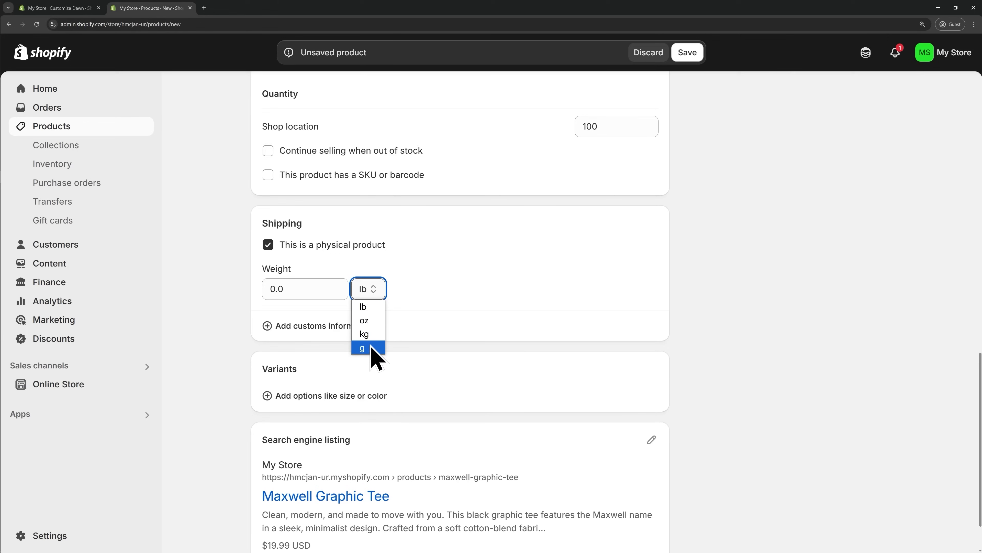
pyautogui.click(439, 284)
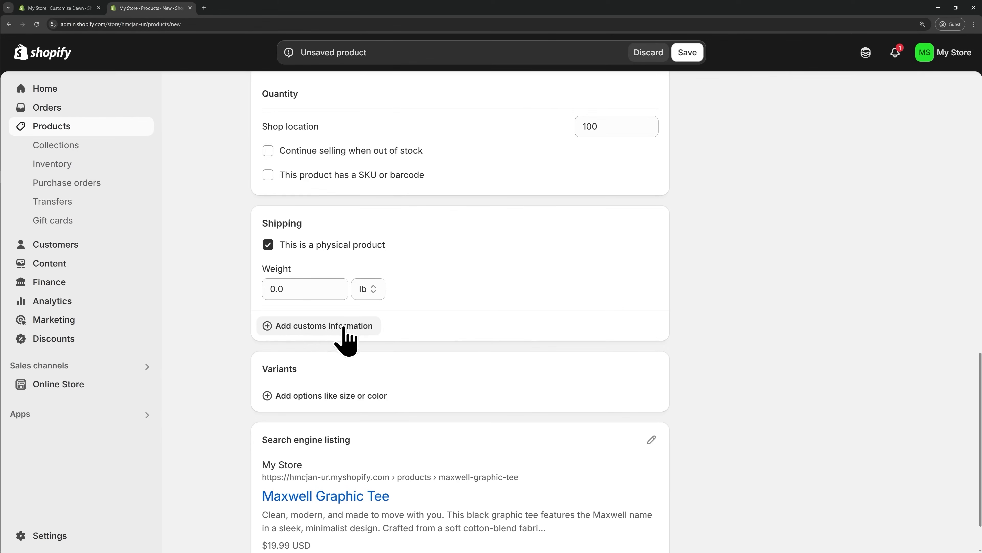
# Add a variant option named "Sizes" with the values Small, Medium and Large
pyautogui.scroll(-2, 387, 345)
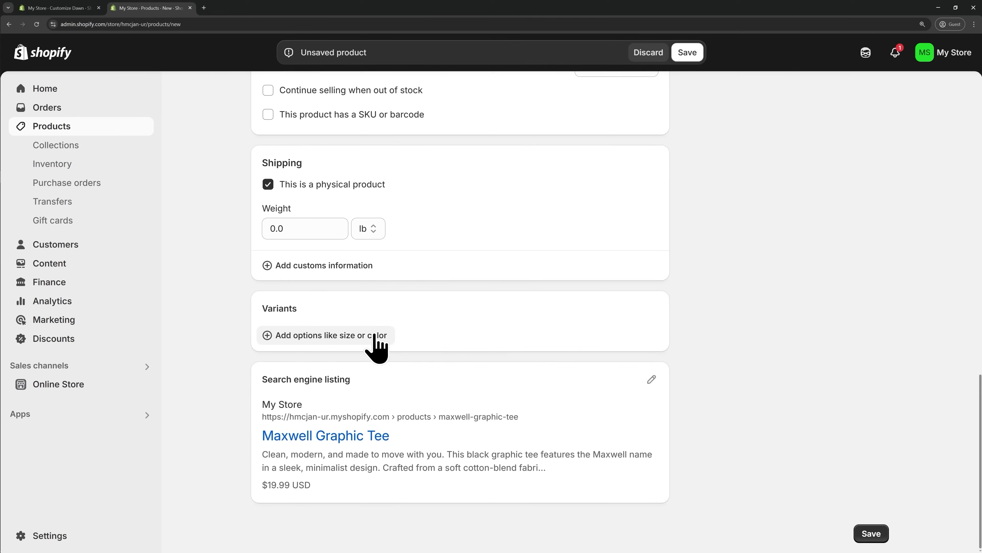
pyautogui.click(374, 336)
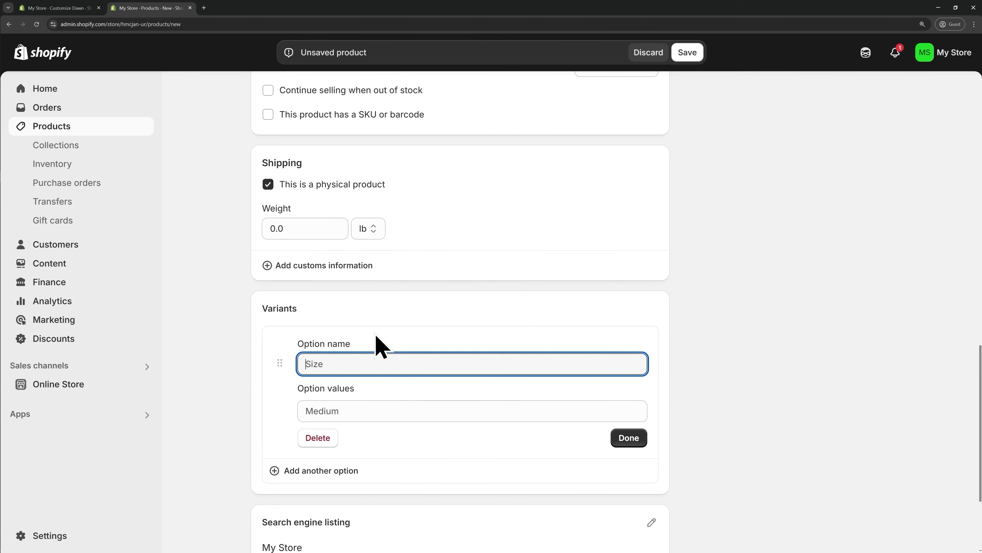
pyautogui.write('Sizes')
pyautogui.click(366, 409)
pyautogui.write('Small')
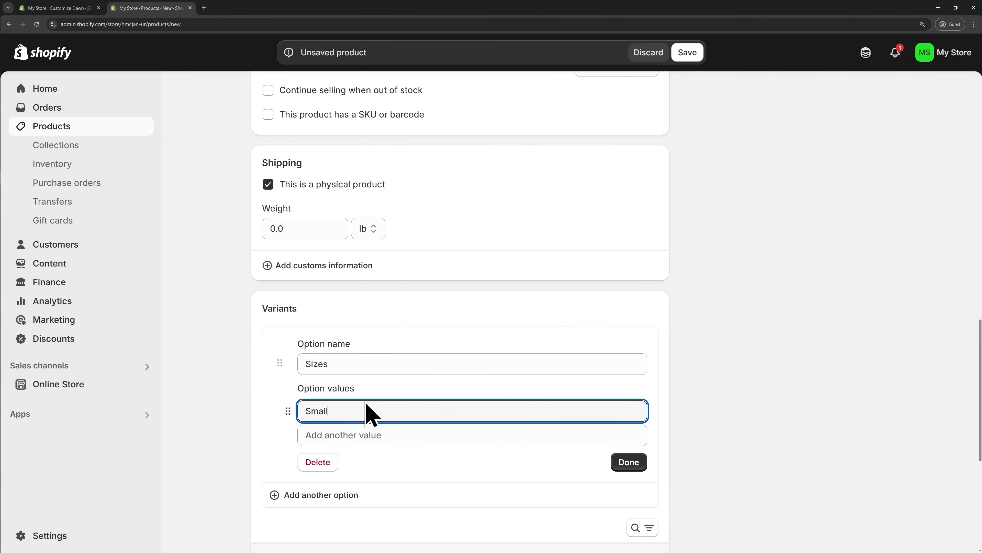
pyautogui.click(367, 434)
pyautogui.write('Medium')
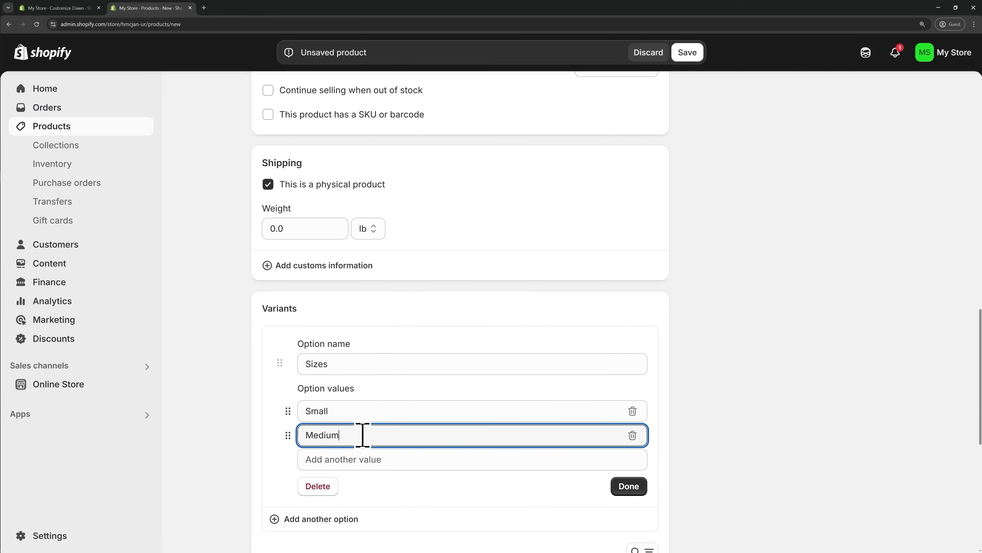
pyautogui.click(356, 456)
pyautogui.write('Large')
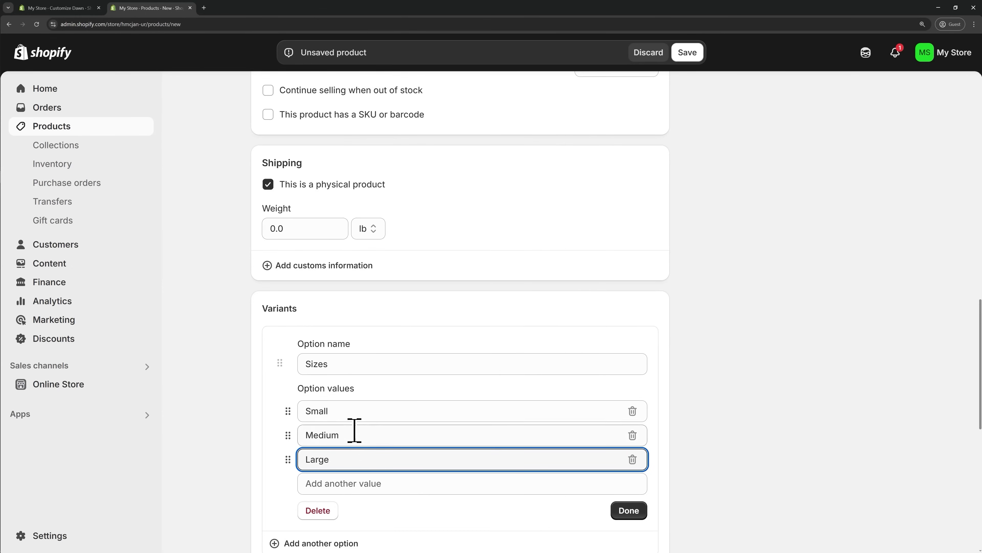
pyautogui.click(339, 410)
pyautogui.click(360, 439)
pyautogui.click(355, 464)
pyautogui.scroll(-3, 354, 449)
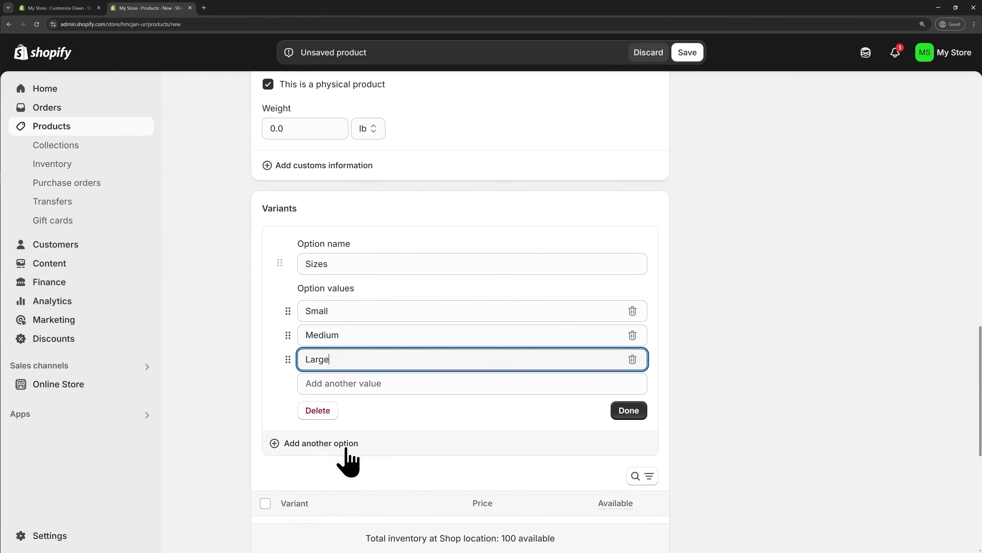